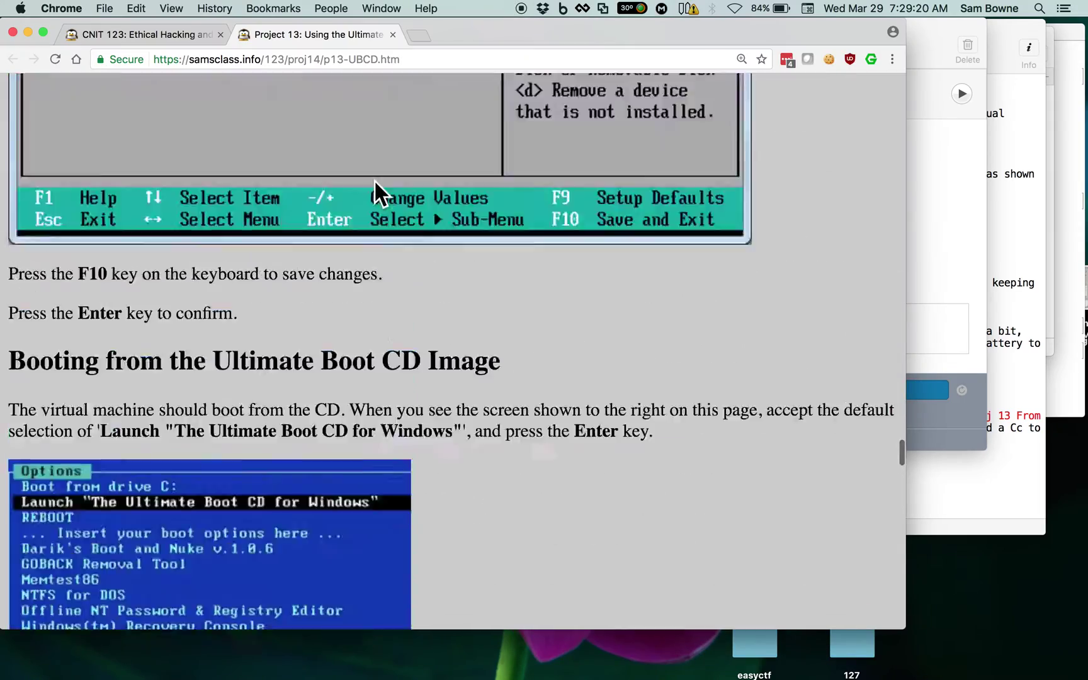
# Scroll back to the top of the Project 13 UBCD instructions and bring up the app switcher
pyautogui.scroll(20, 374, 180)
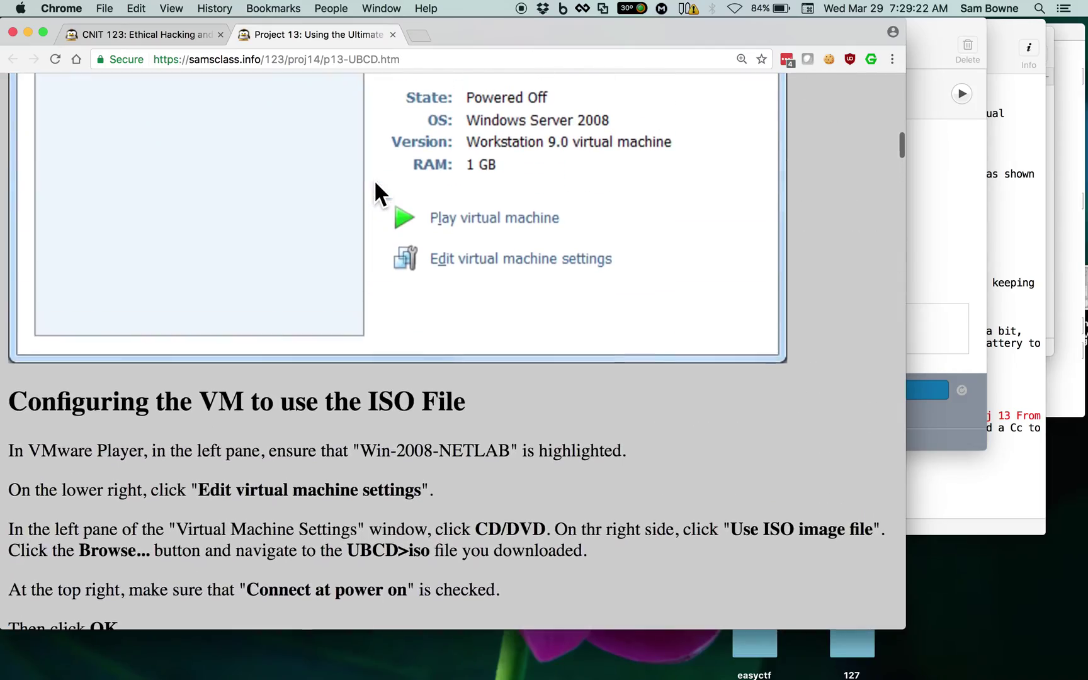
pyautogui.scroll(15, 655, 258)
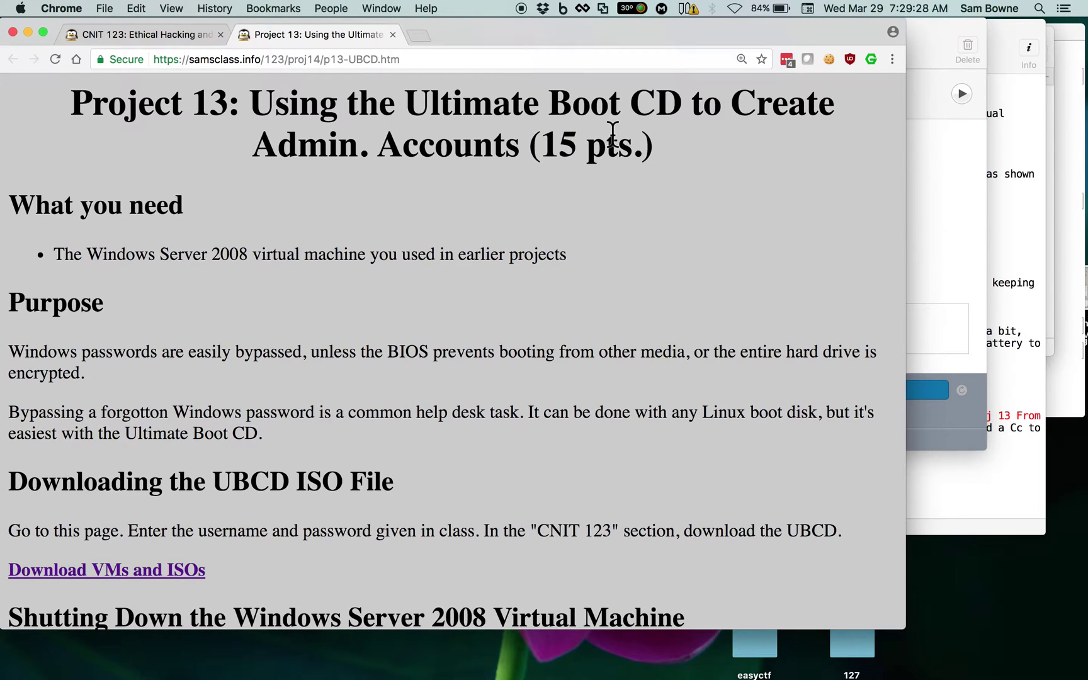
pyautogui.press('super+Tab')
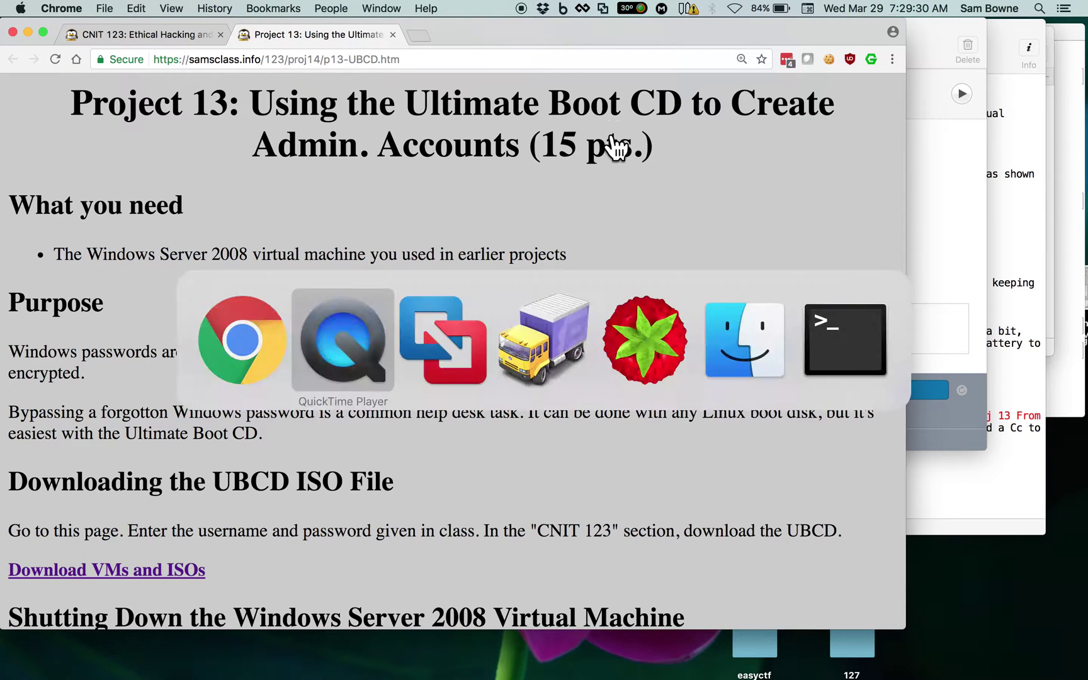
# Connect the Win2008-NETLAB VM's CD/DVD (IDE) drive to UBCD.iso from the ISOs folder
pyautogui.press('super+Tab')
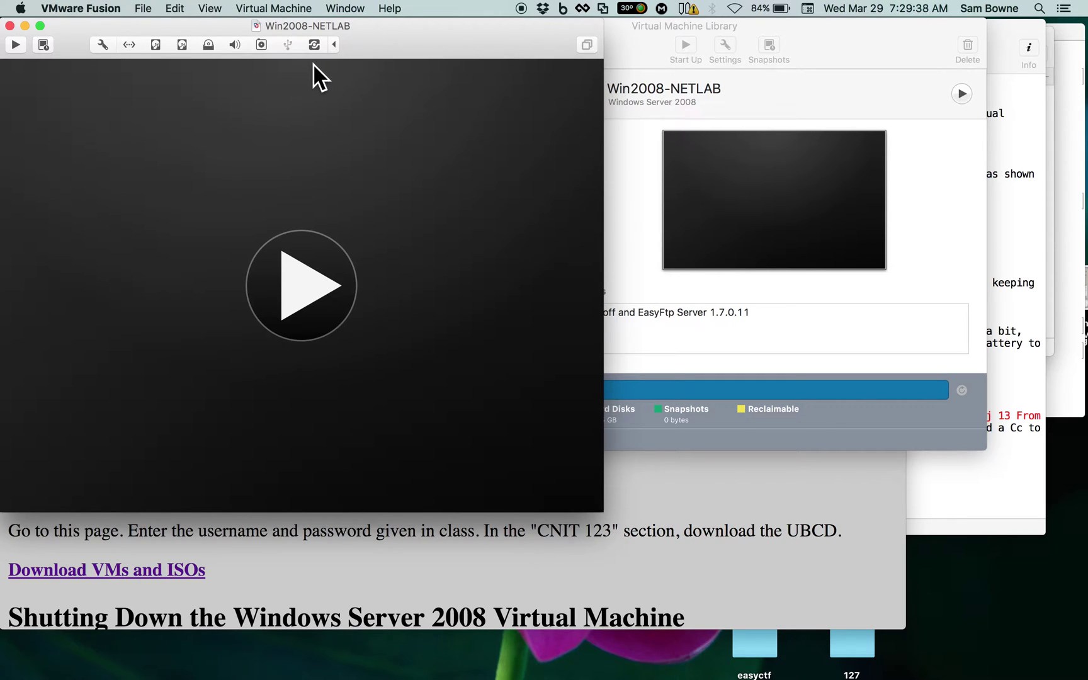
pyautogui.click(102, 44)
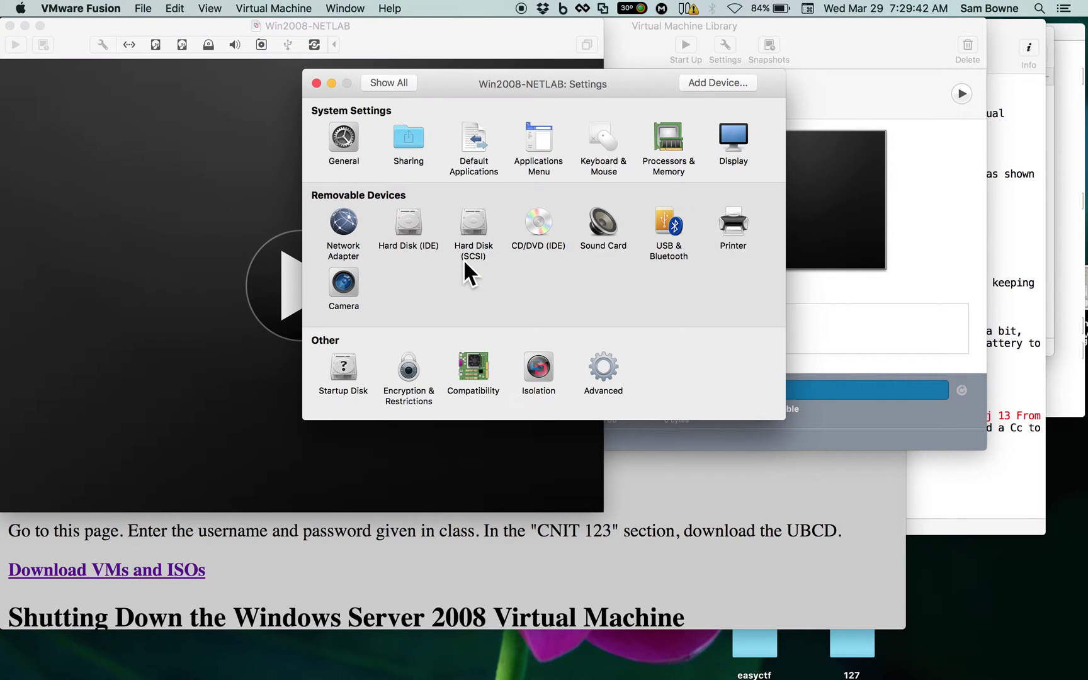
pyautogui.click(541, 222)
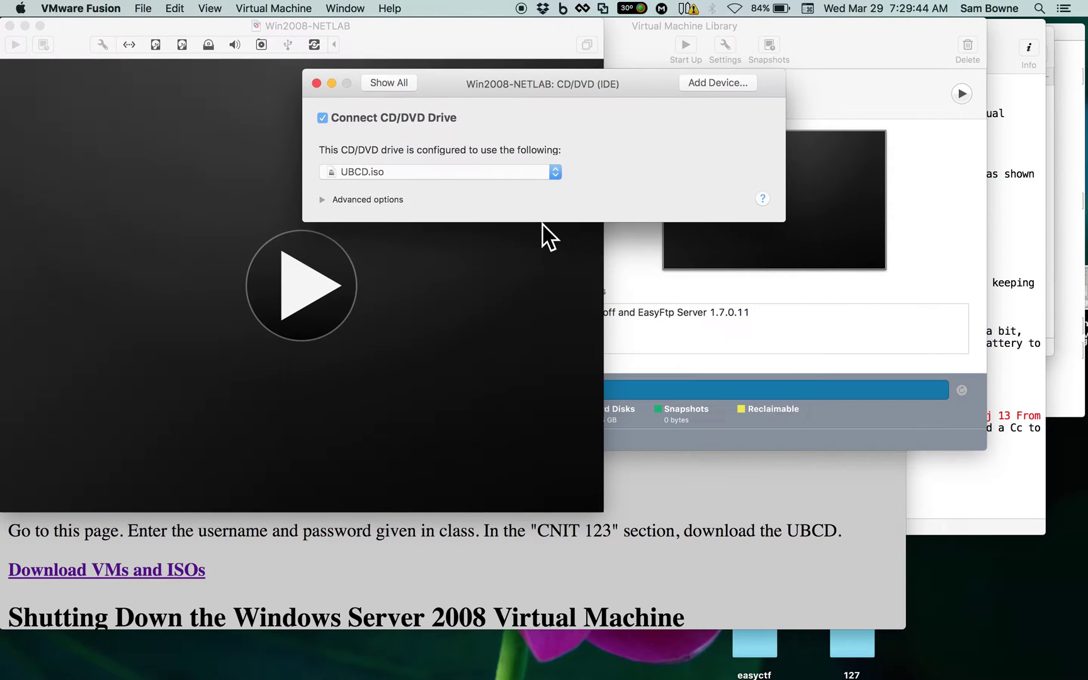
pyautogui.click(556, 171)
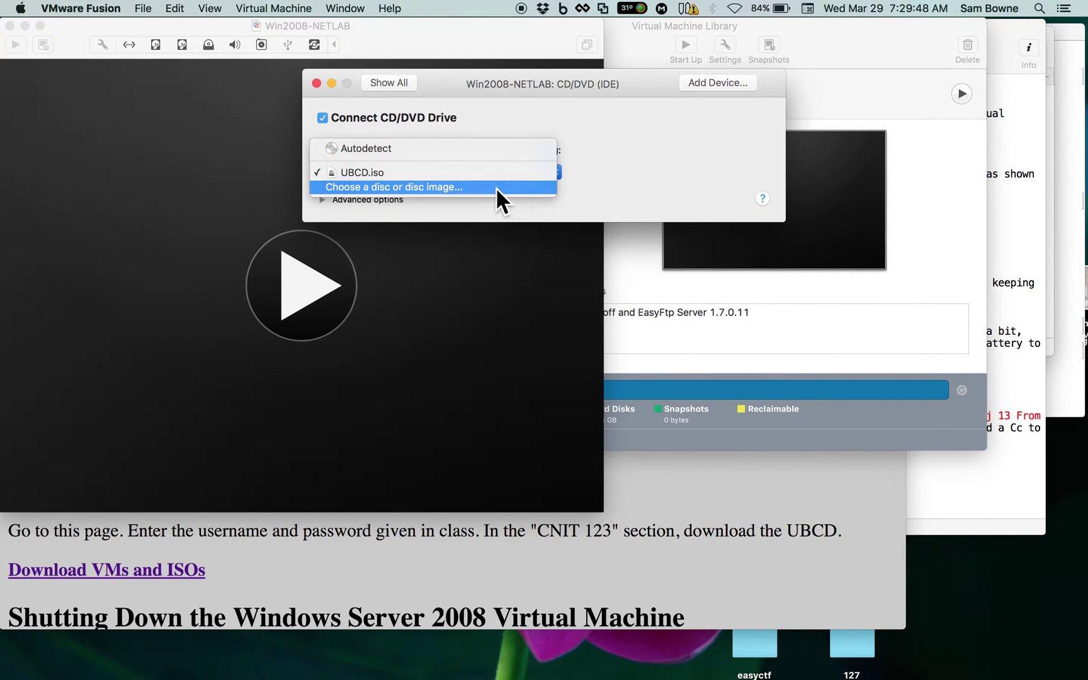
pyautogui.click(466, 187)
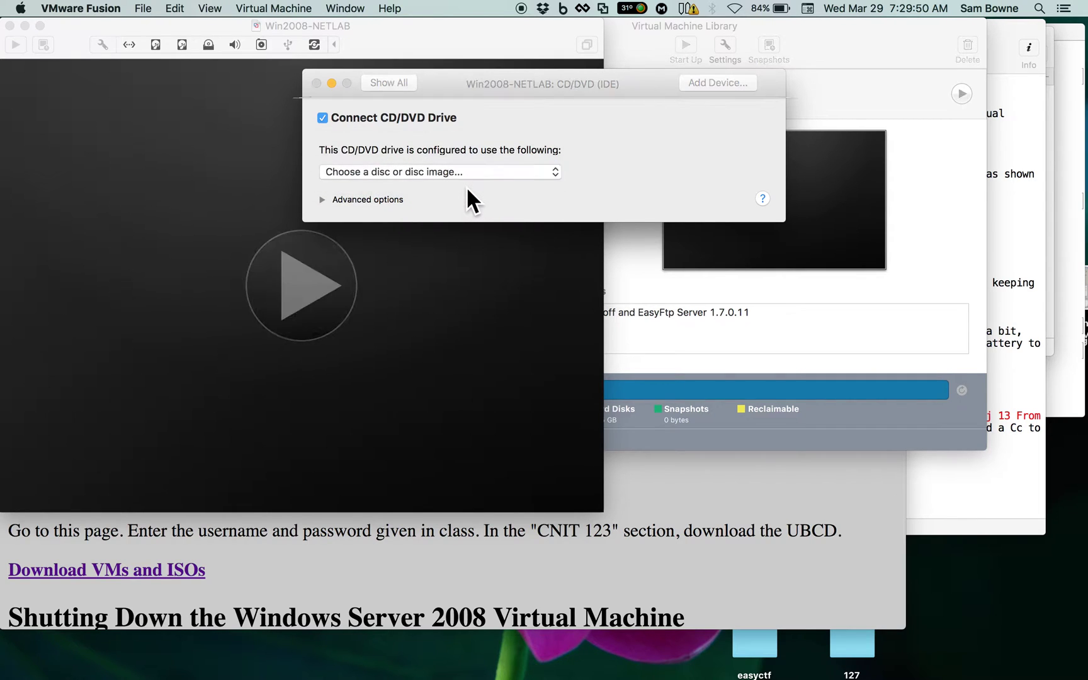
pyautogui.scroll(-4, 355, 362)
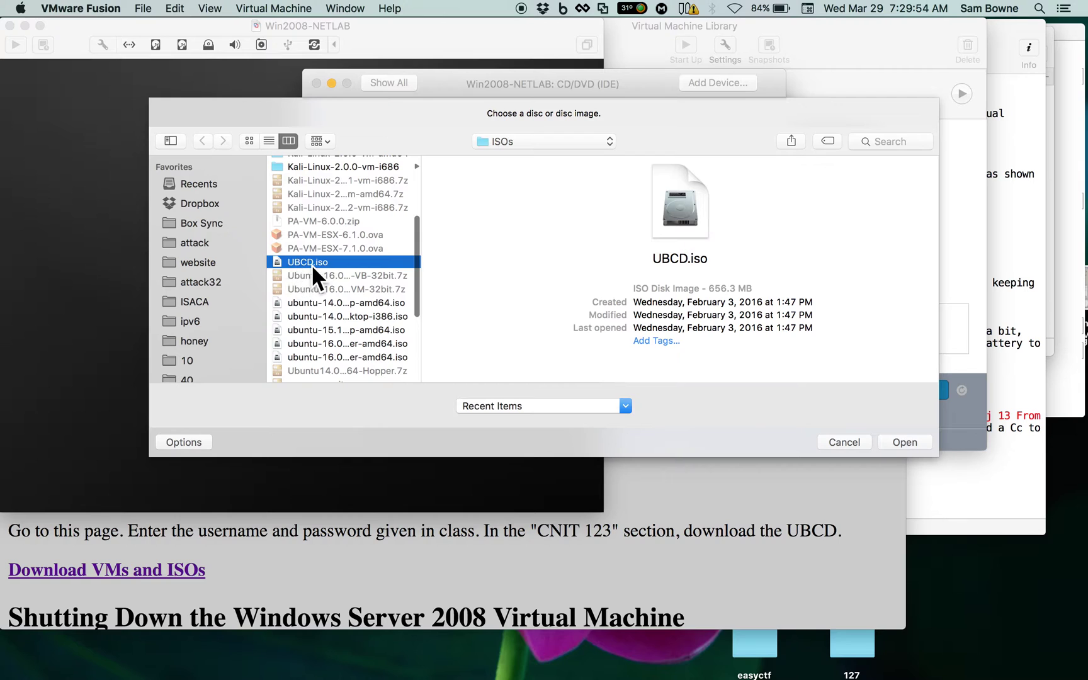
pyautogui.click(911, 439)
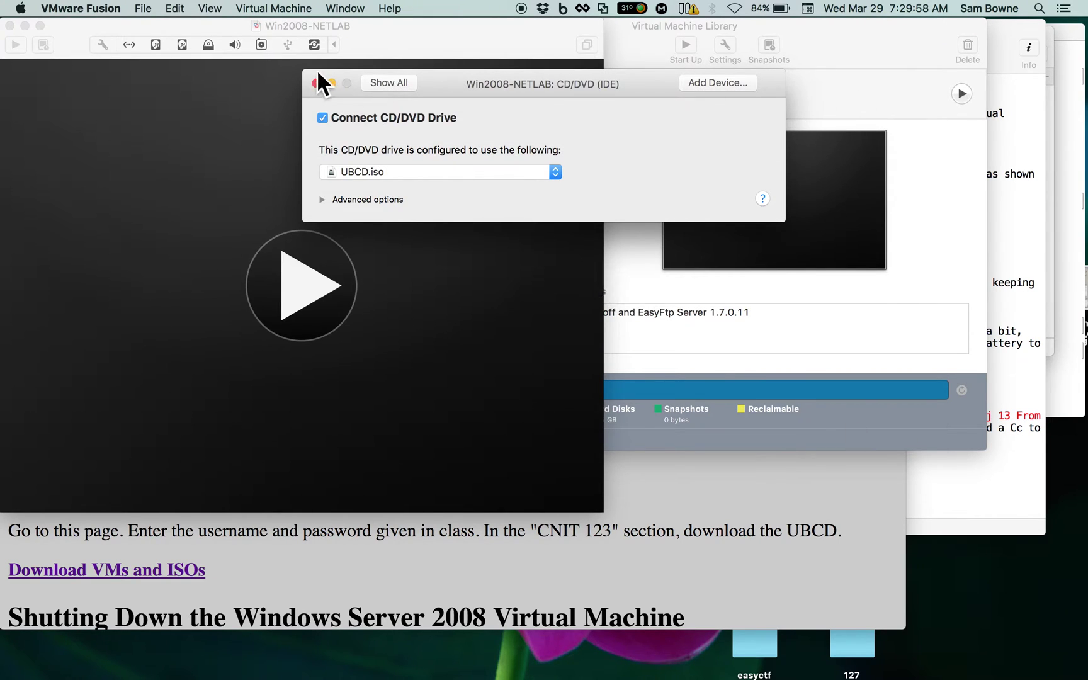
# Close the drive settings, power on the VM, and enter BIOS Setup with F2
pyautogui.click(316, 83)
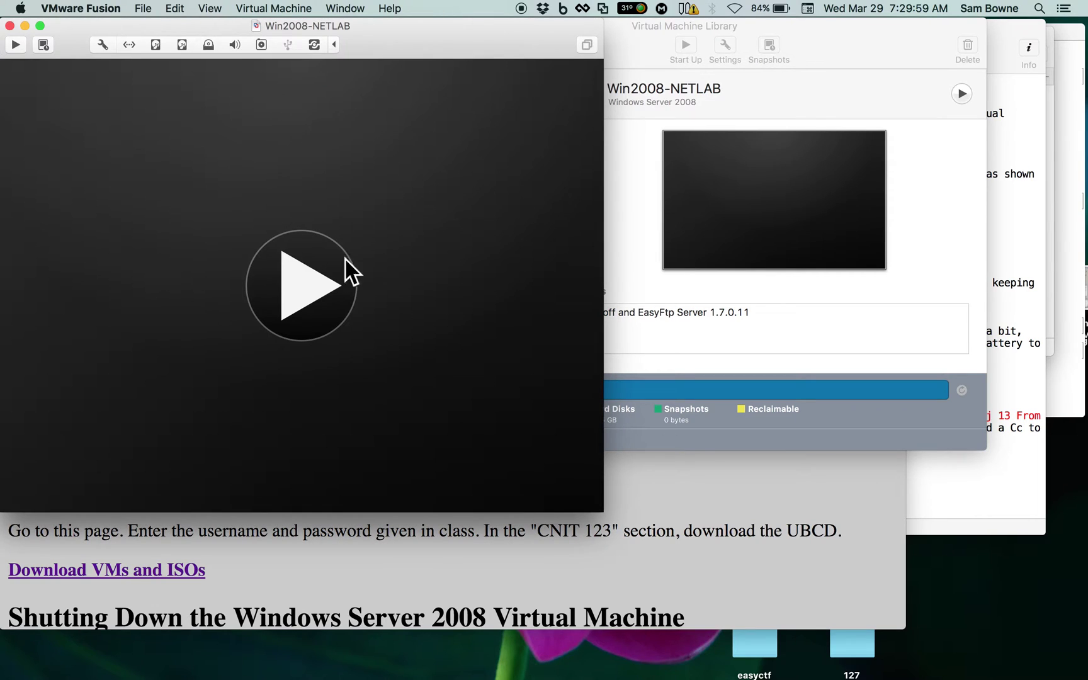
pyautogui.click(306, 283)
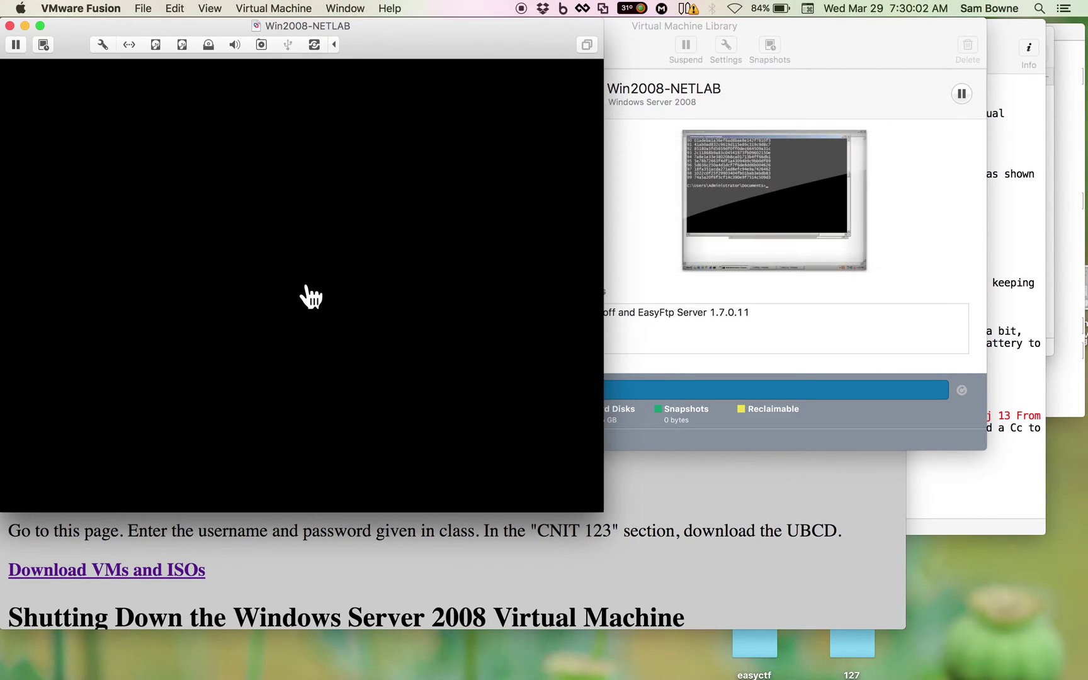
pyautogui.click(308, 294)
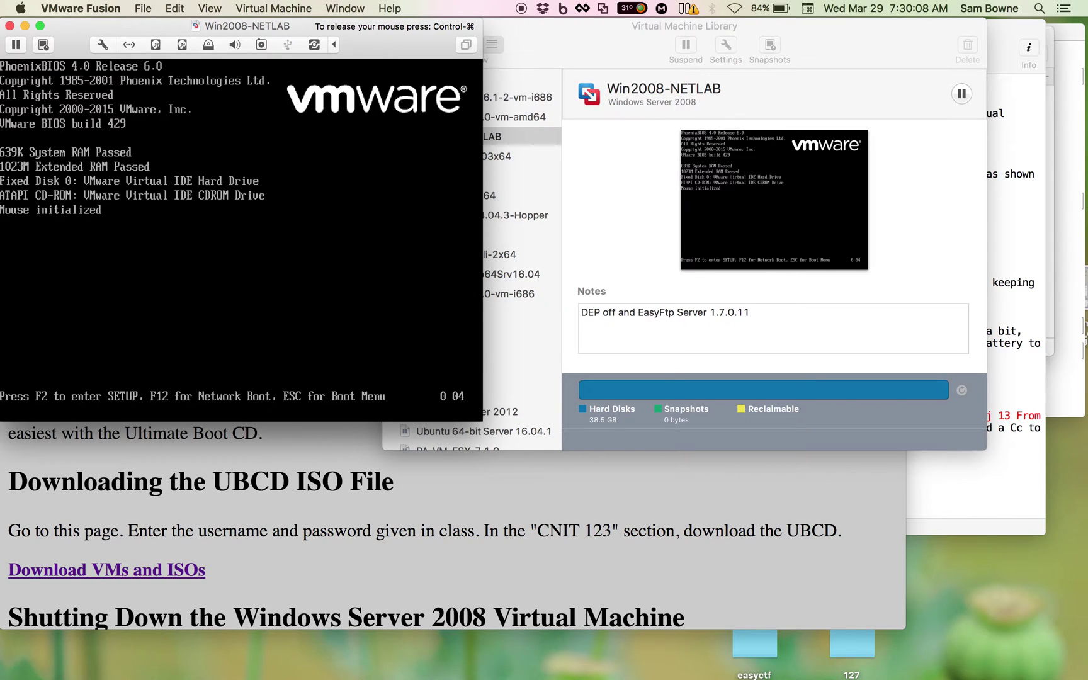
pyautogui.press('F2')
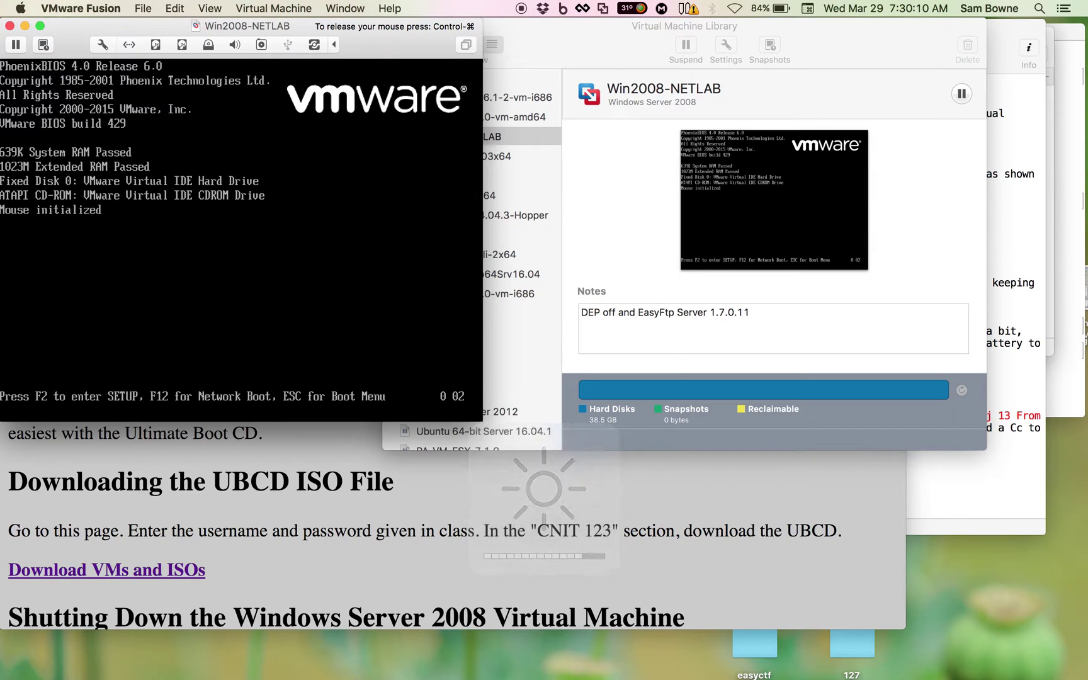
pyautogui.press('F2')
# Move CD-ROM Drive to the top of the Boot order, then save with F10 and restart
pyautogui.press('Right')
pyautogui.press('Right')
pyautogui.press('Right')
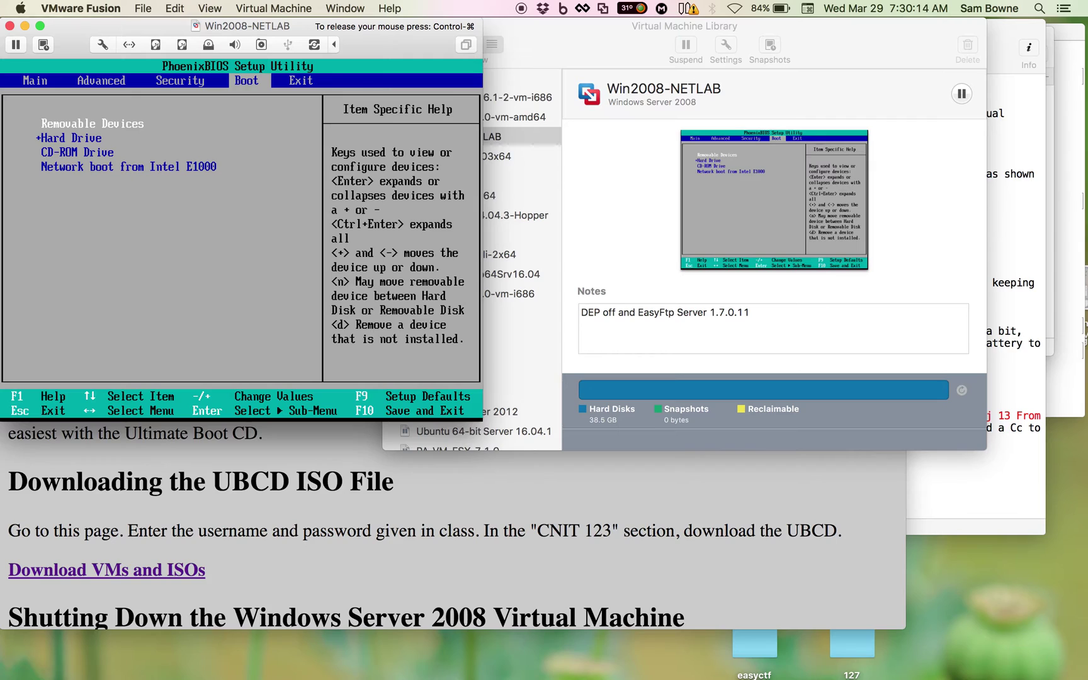
pyautogui.press('Down')
pyautogui.press('Down')
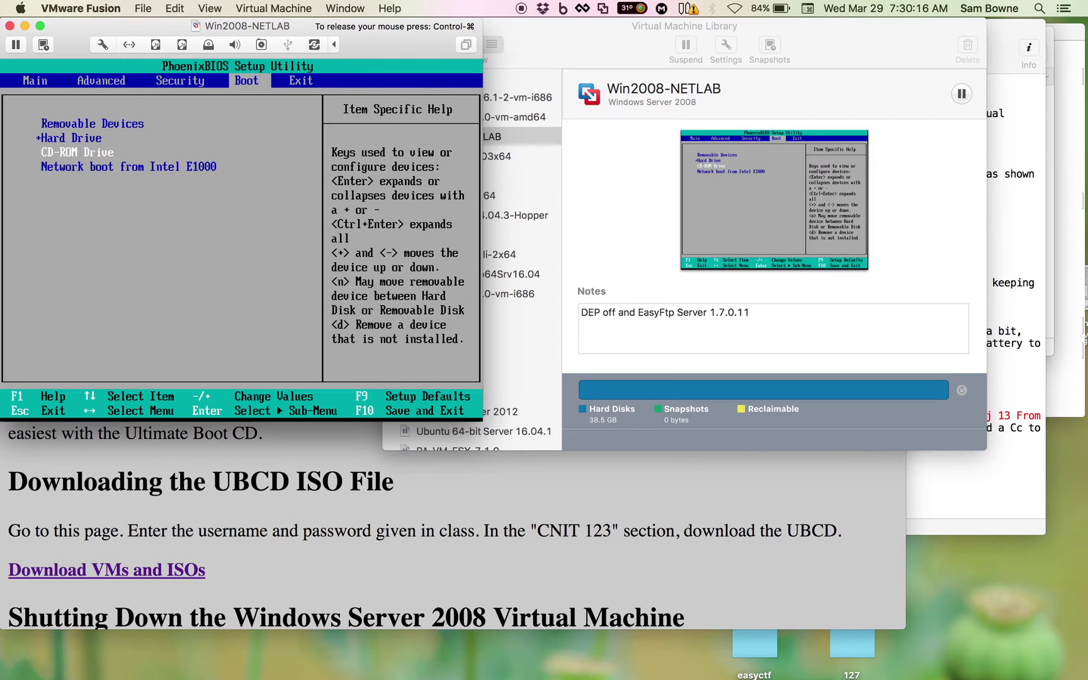
pyautogui.press('+')
pyautogui.press('+')
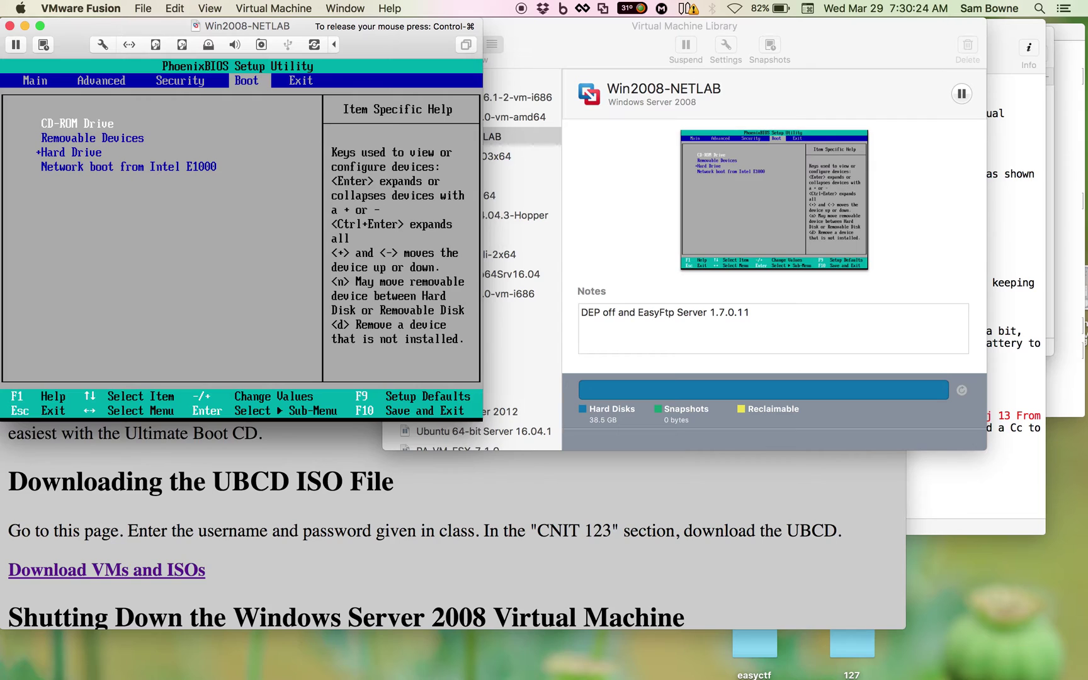
pyautogui.press('F10')
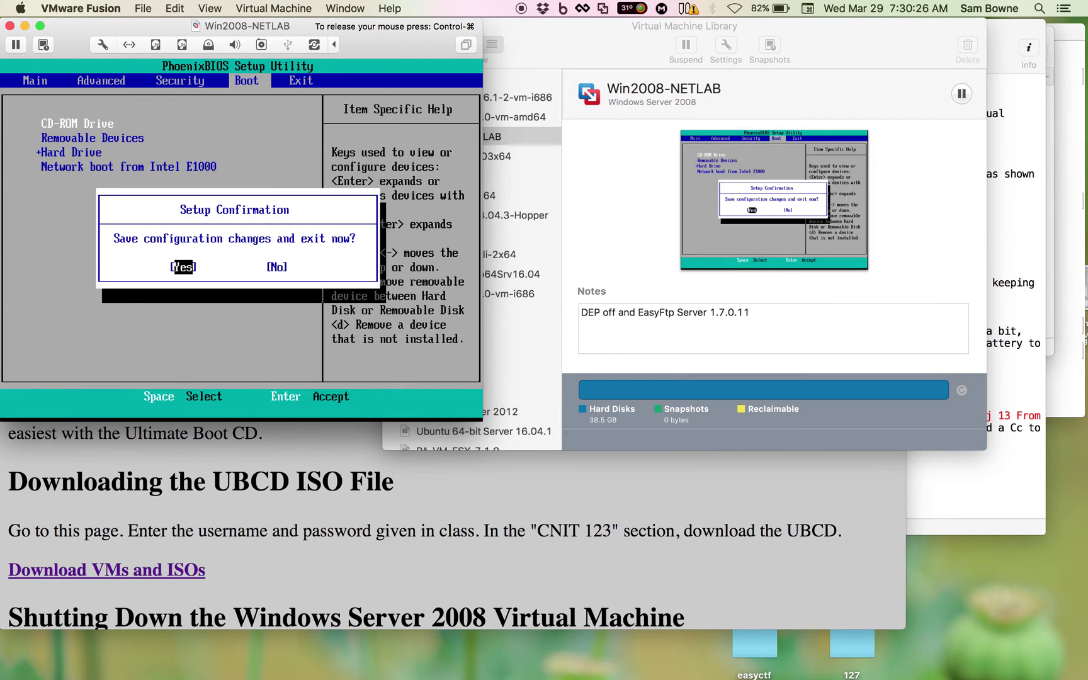
pyautogui.press('Return')
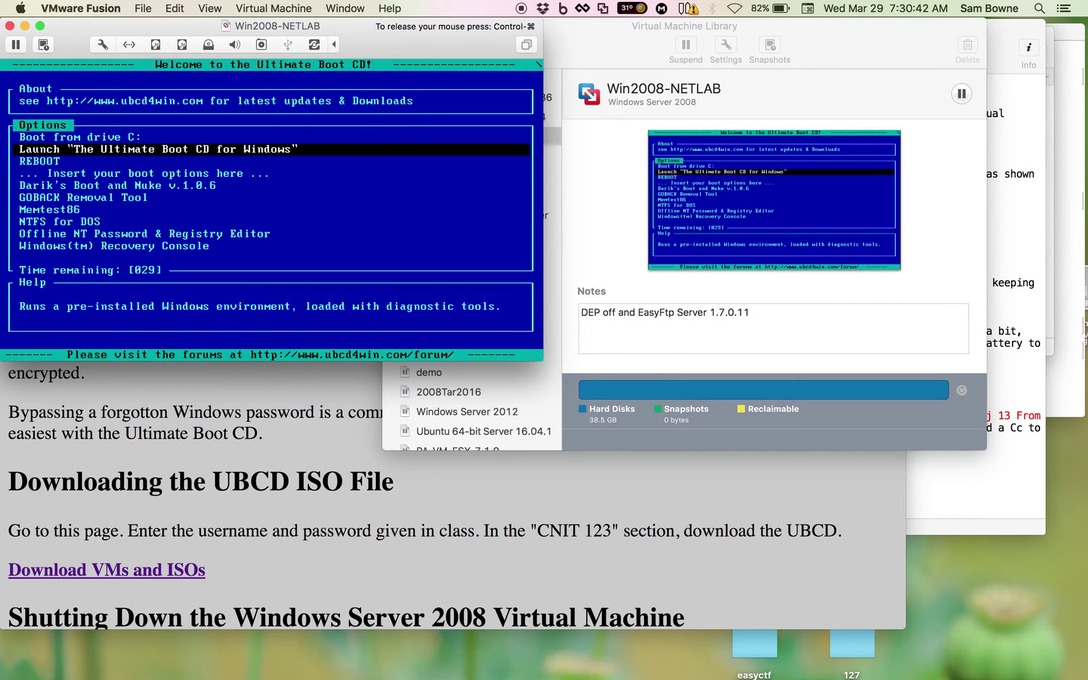
# Choose 'Launch The Ultimate Boot CD for Windows' at the UBCD welcome menu
pyautogui.press('Return')
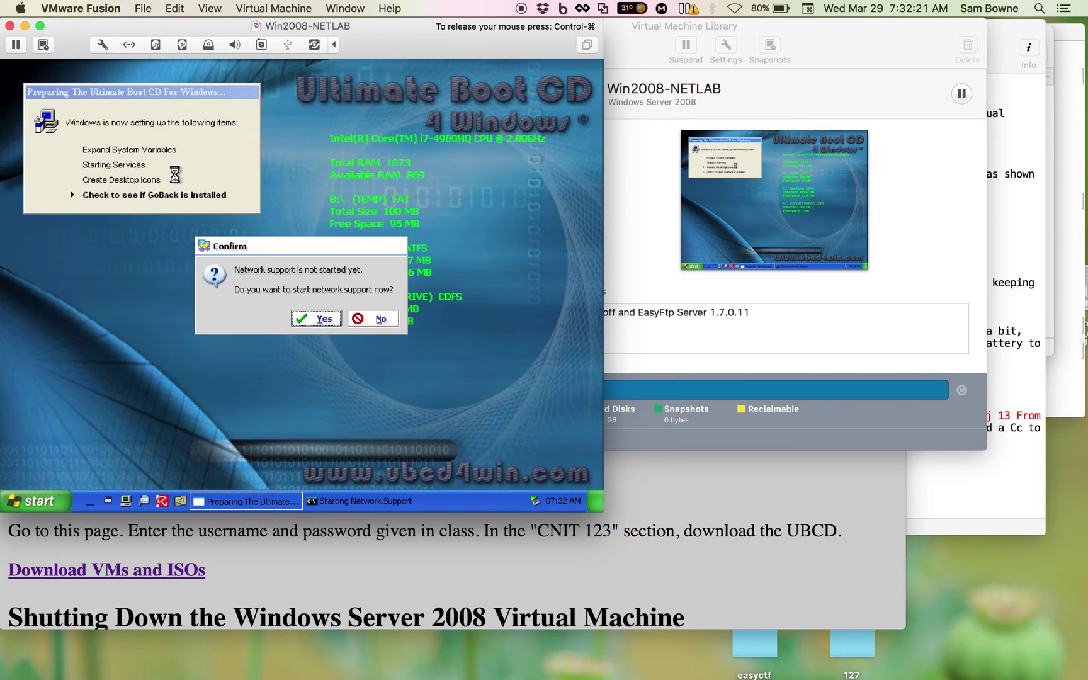
# Decline network support and go to Start > Programs > Password Tools to reach Password Renew
pyautogui.click(380, 319)
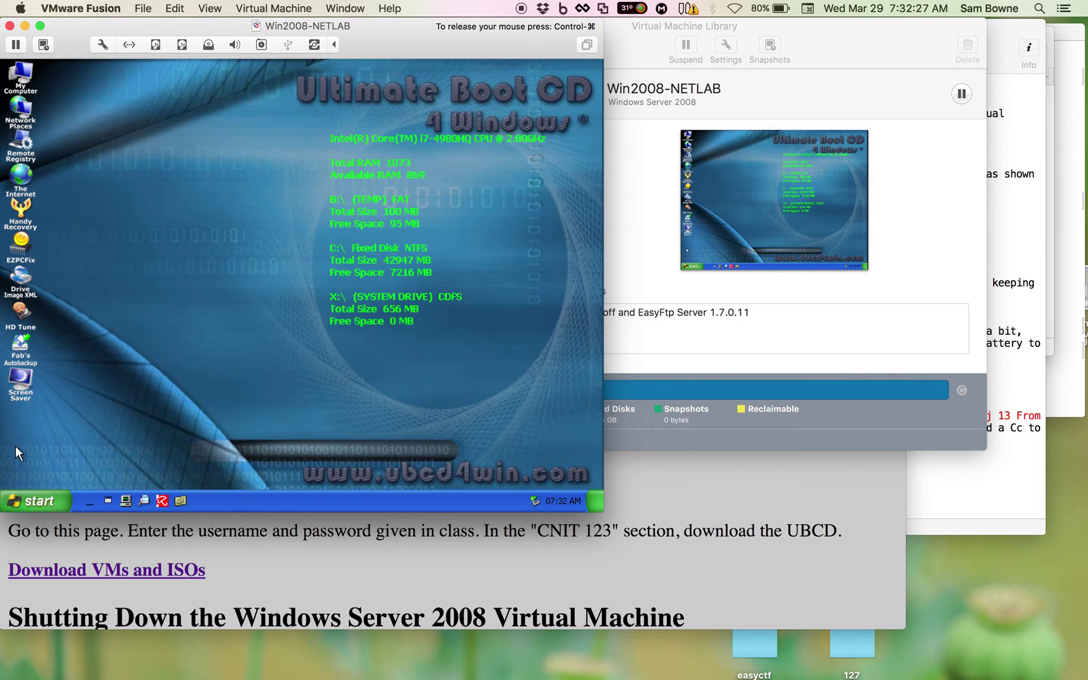
pyautogui.click(37, 500)
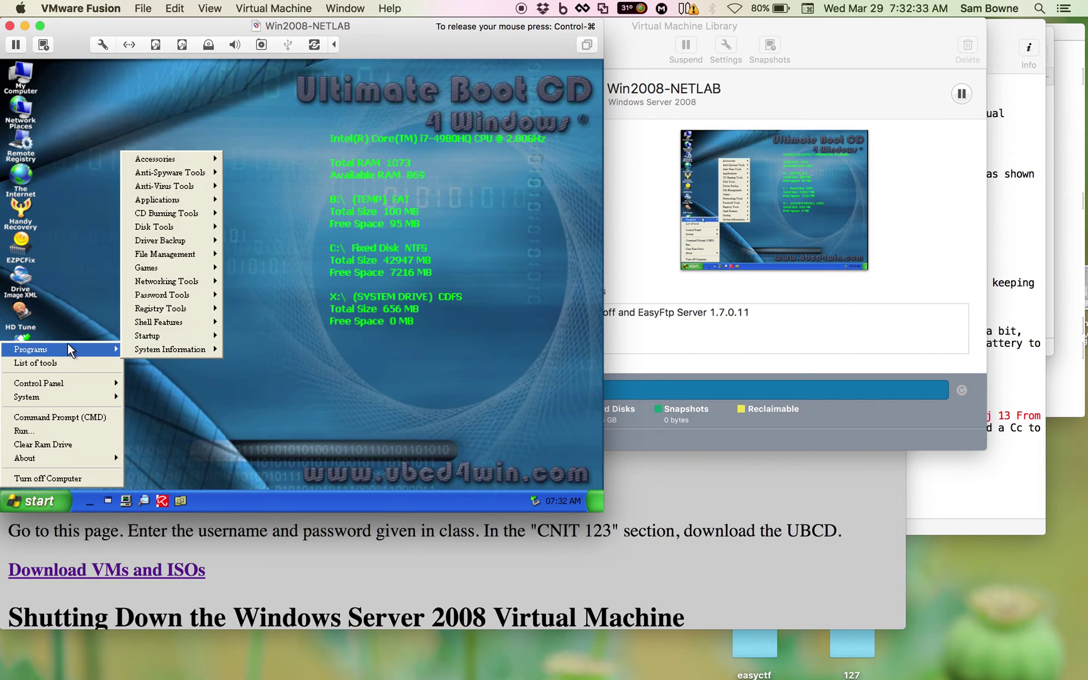
pyautogui.moveTo(72, 351)
pyautogui.moveTo(143, 356)
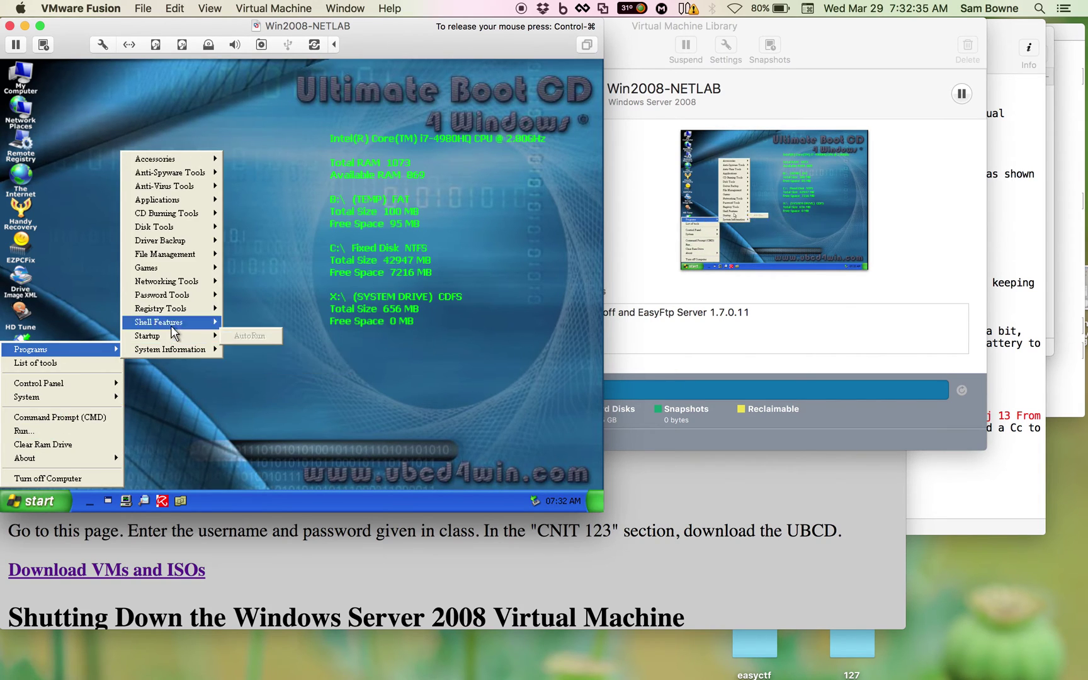
pyautogui.moveTo(183, 296)
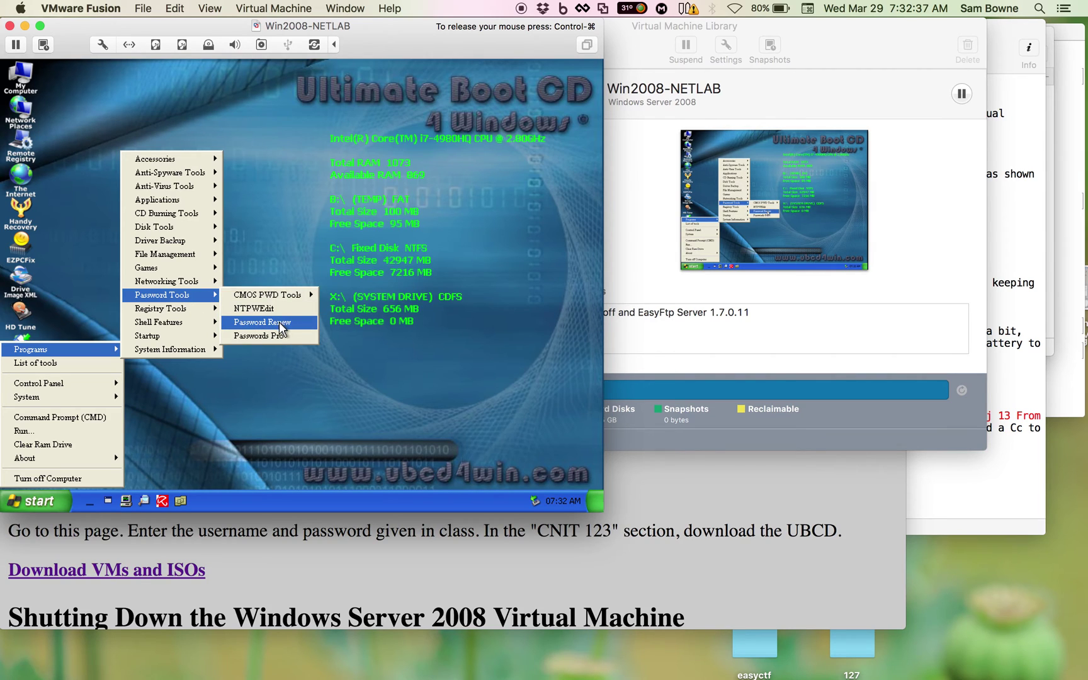
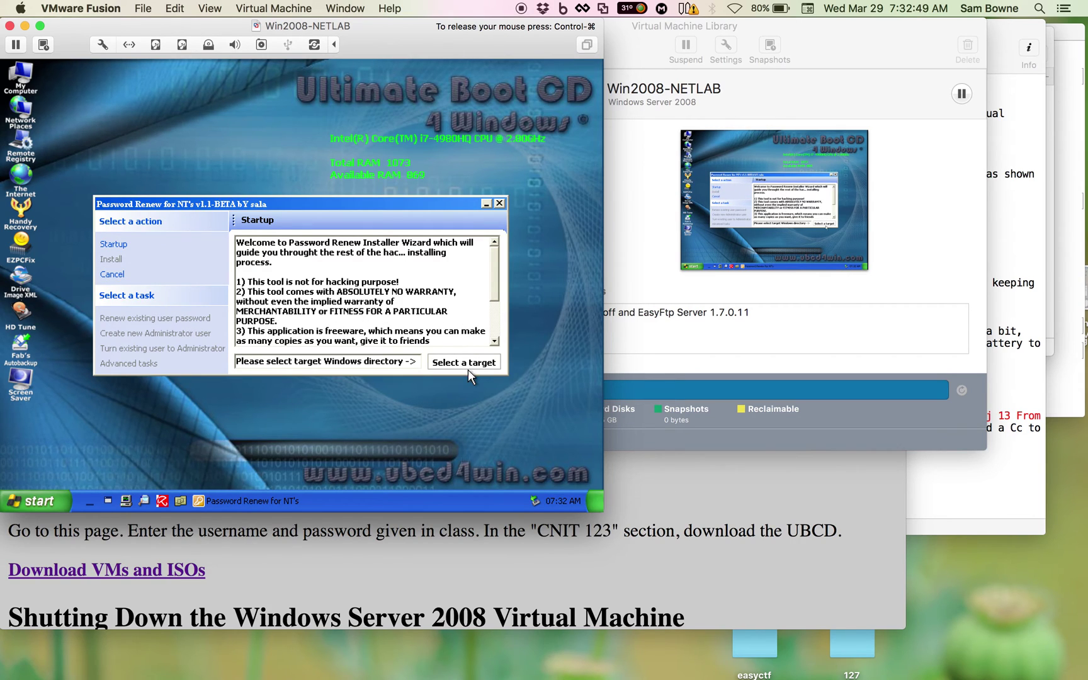
# Use "Select a target" in the Password Renew wizard to bring up the Browse for Folder dialog
pyautogui.click(467, 370)
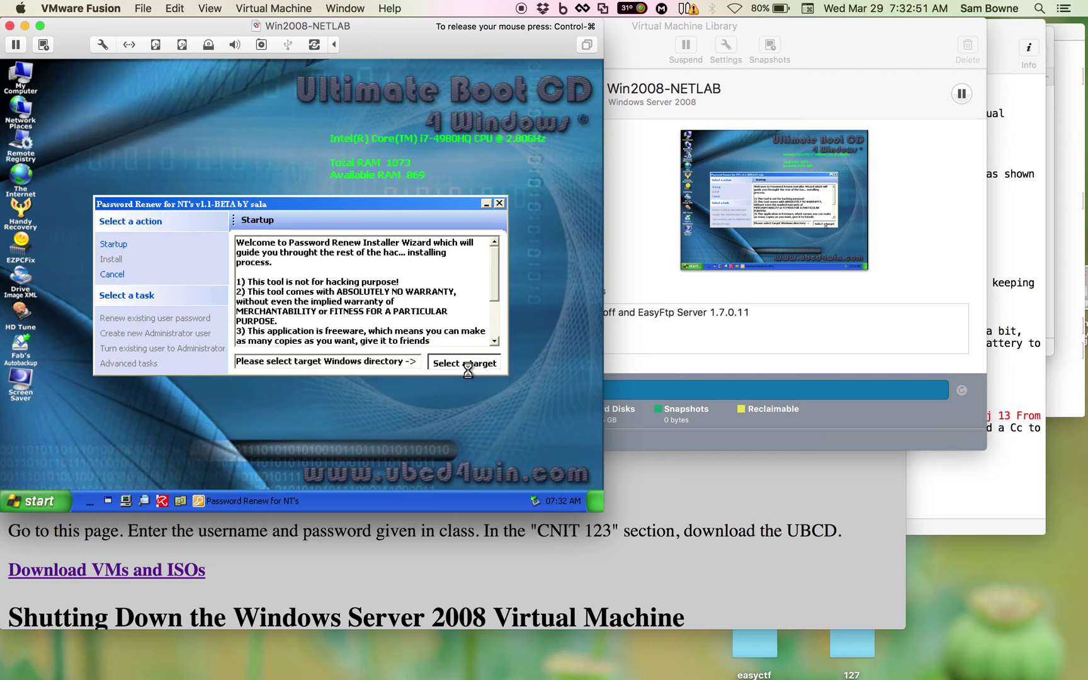
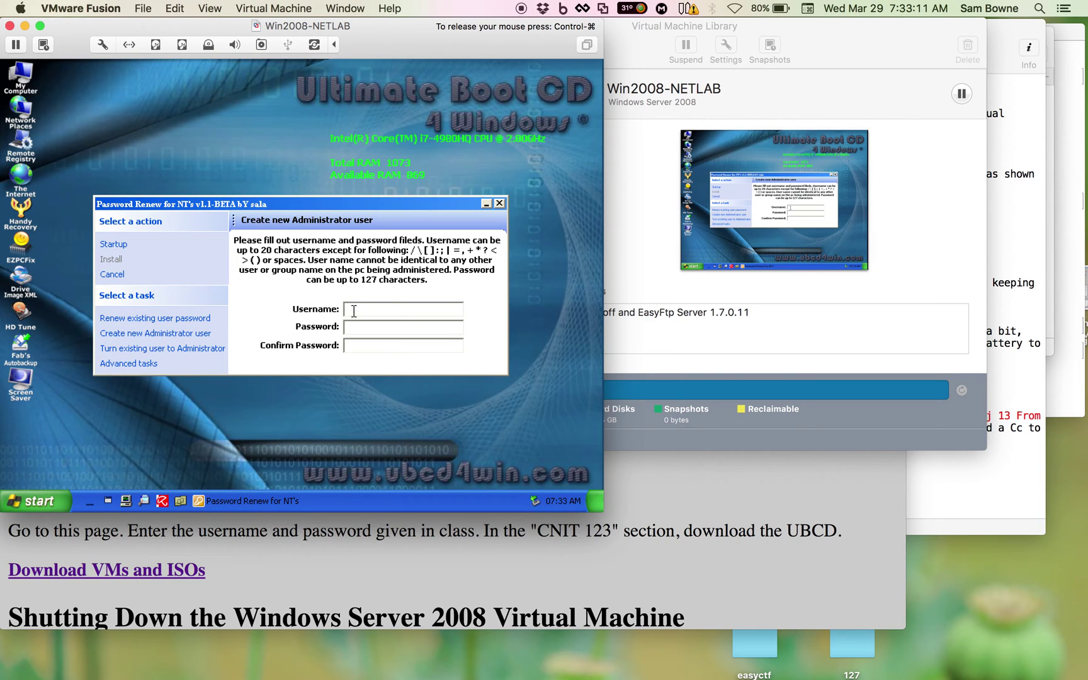
# Enter a username for the new Administrator account in the Username field
pyautogui.write('drevil3')
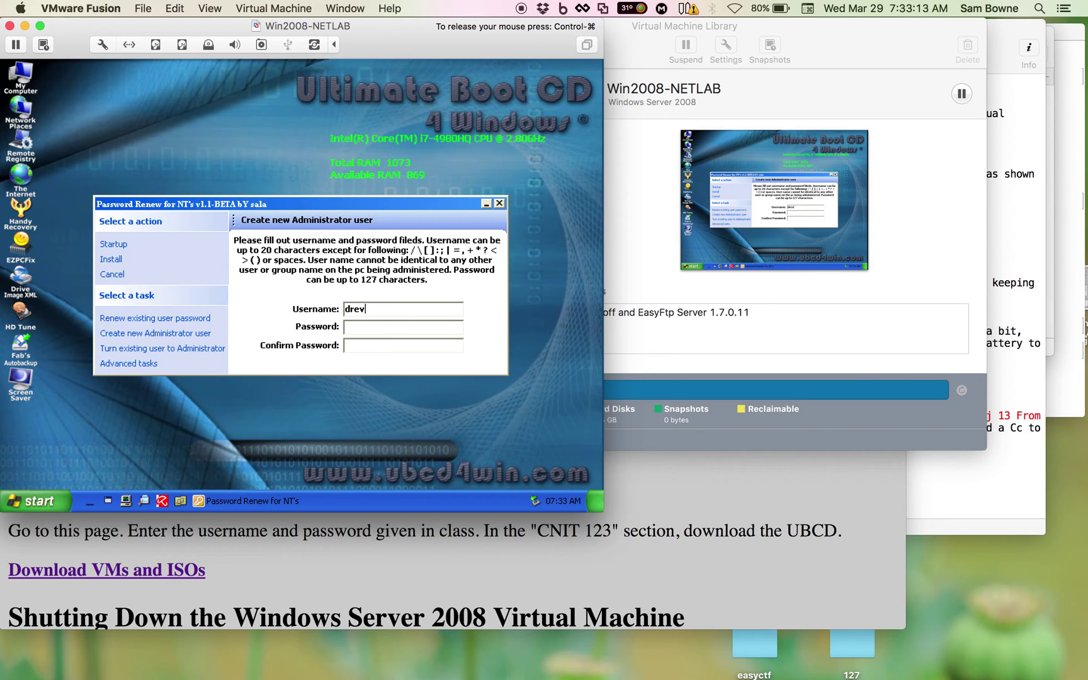
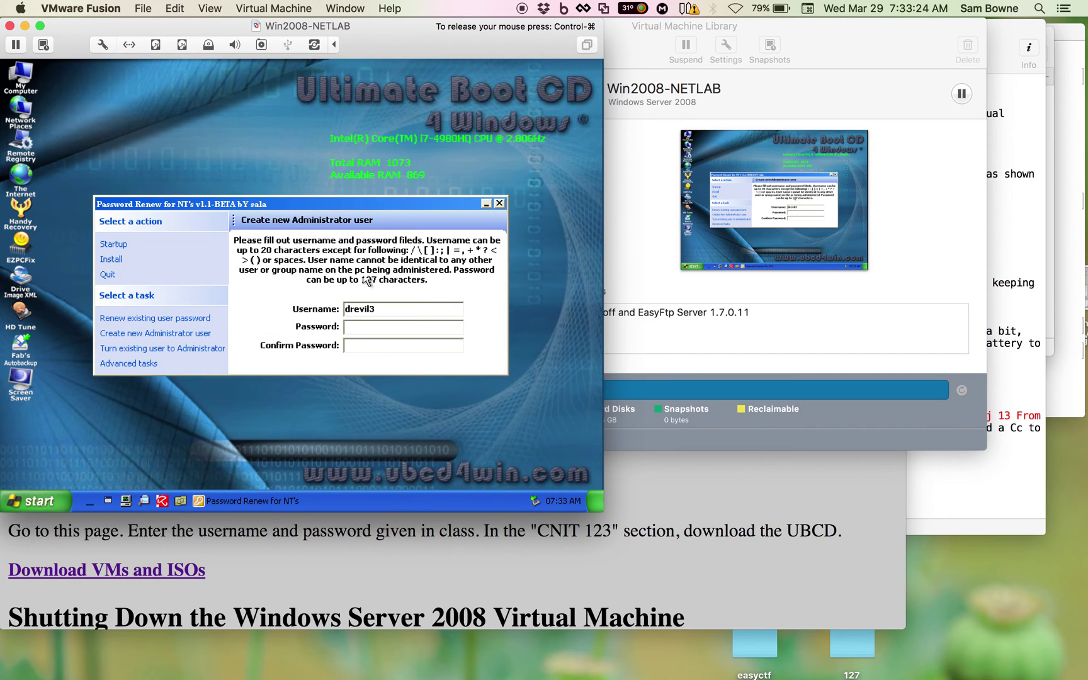
# Dismiss the confirmation and close Password Renew for NT, returning to the Ultimate Boot CD desktop
pyautogui.click(502, 203)
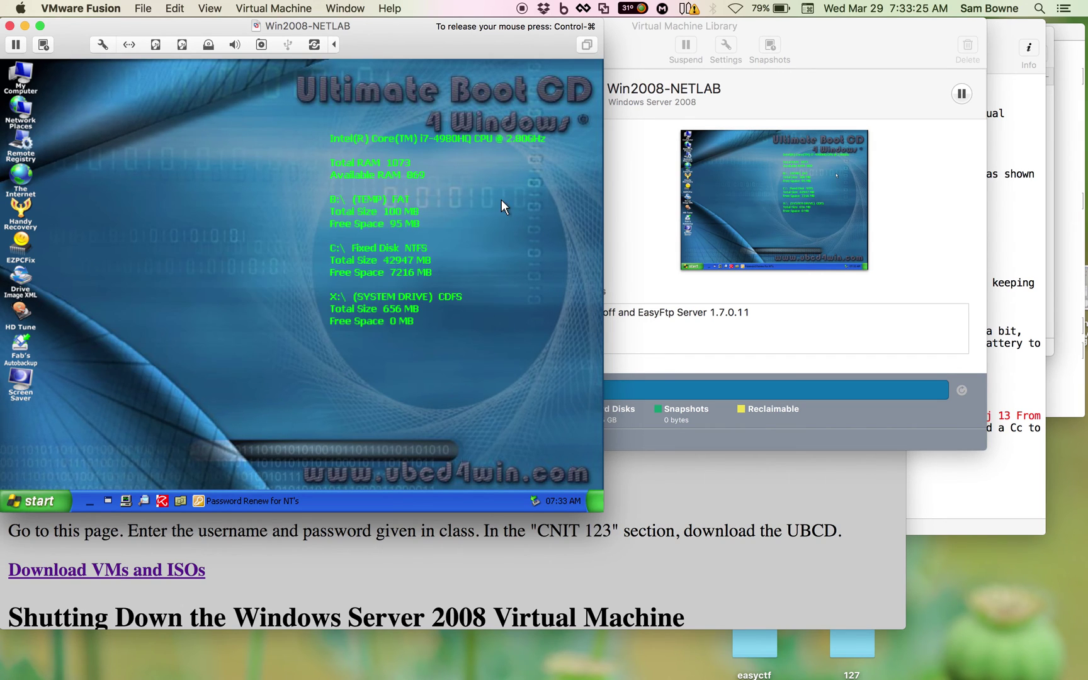
# Shut down the guest with Restart / Eject so it reboots without the boot CD
pyautogui.click(43, 502)
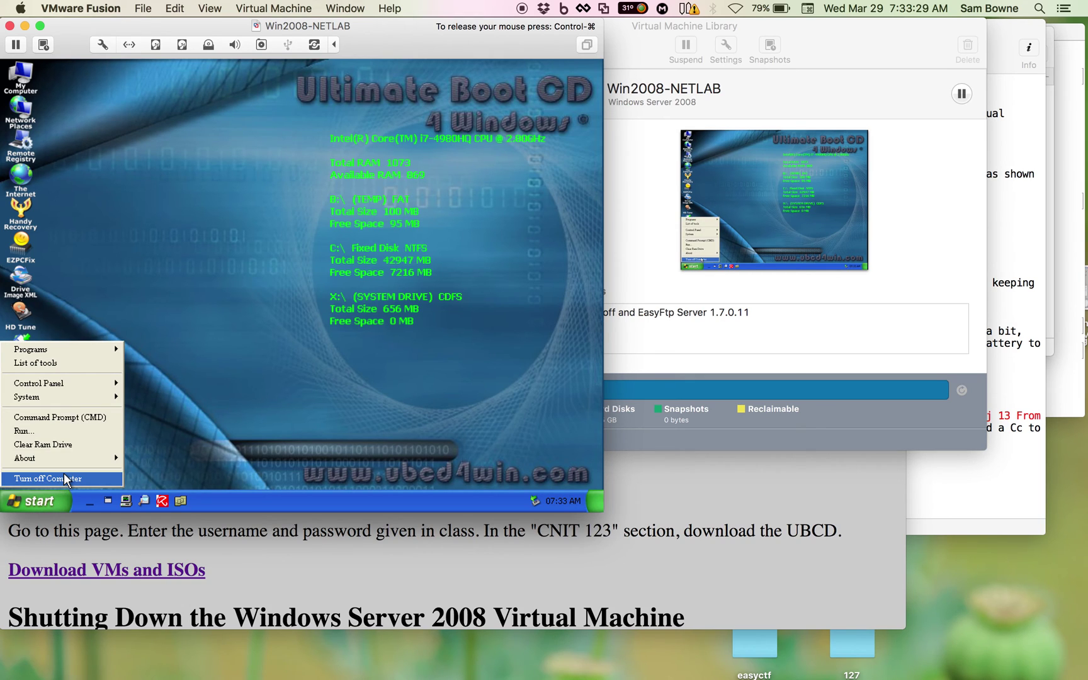
pyautogui.click(67, 479)
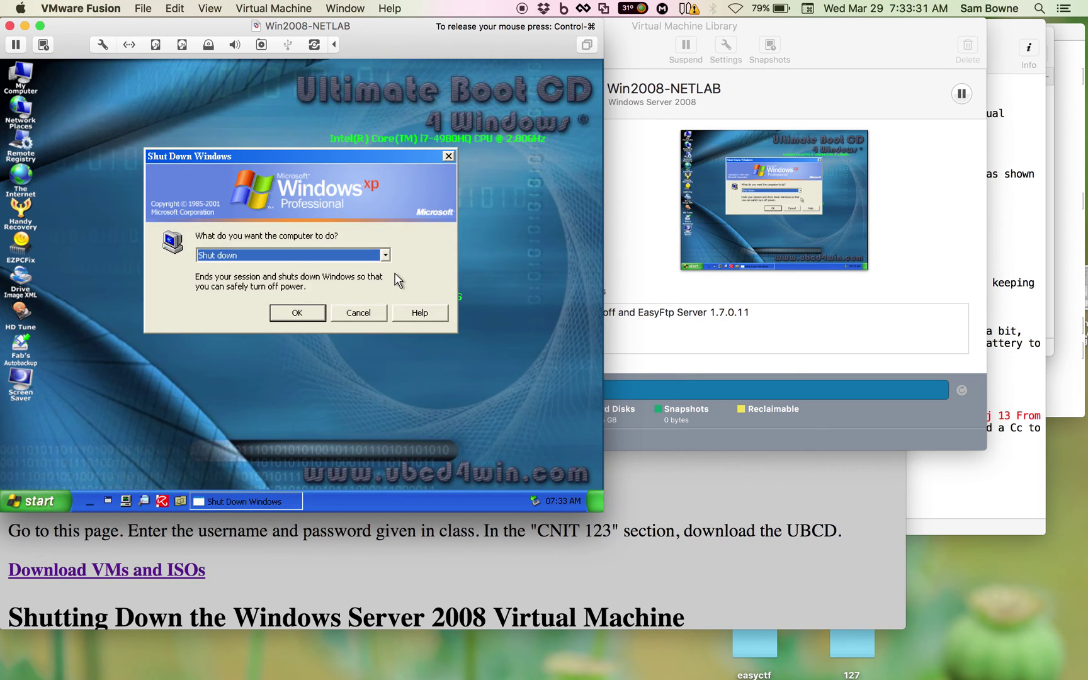
pyautogui.click(386, 255)
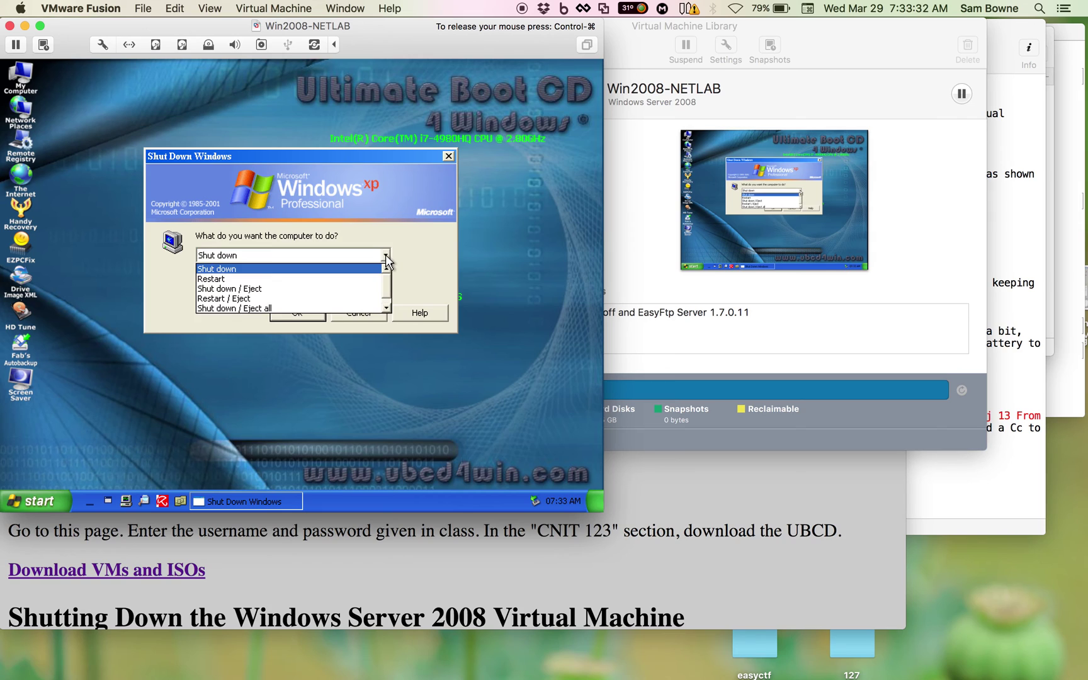
pyautogui.click(364, 298)
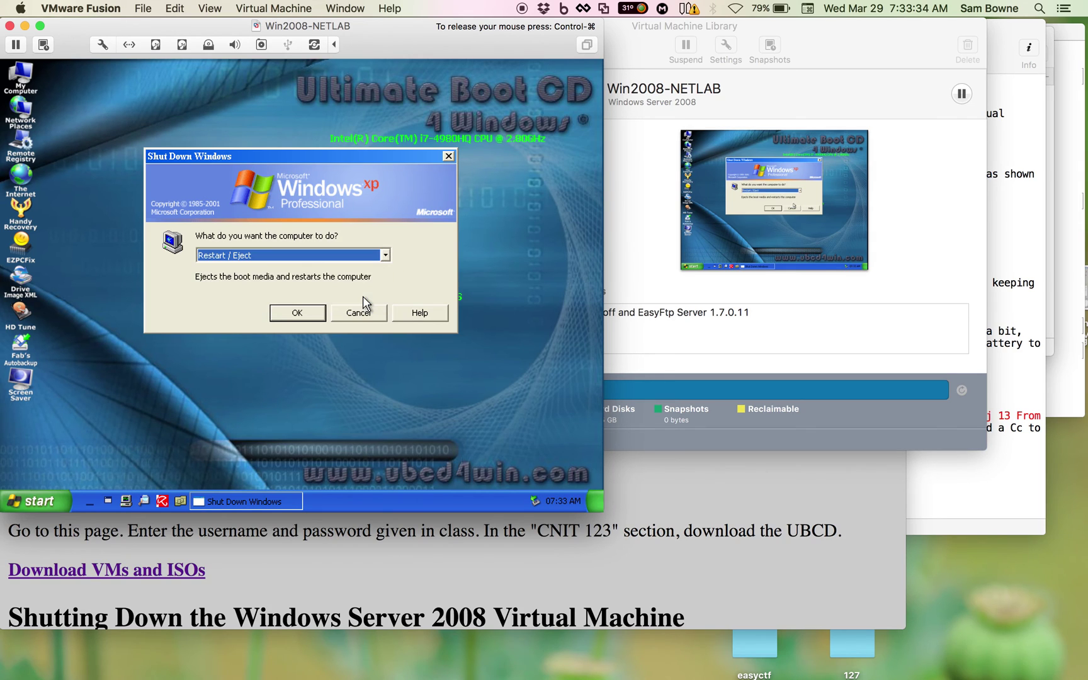
pyautogui.click(305, 311)
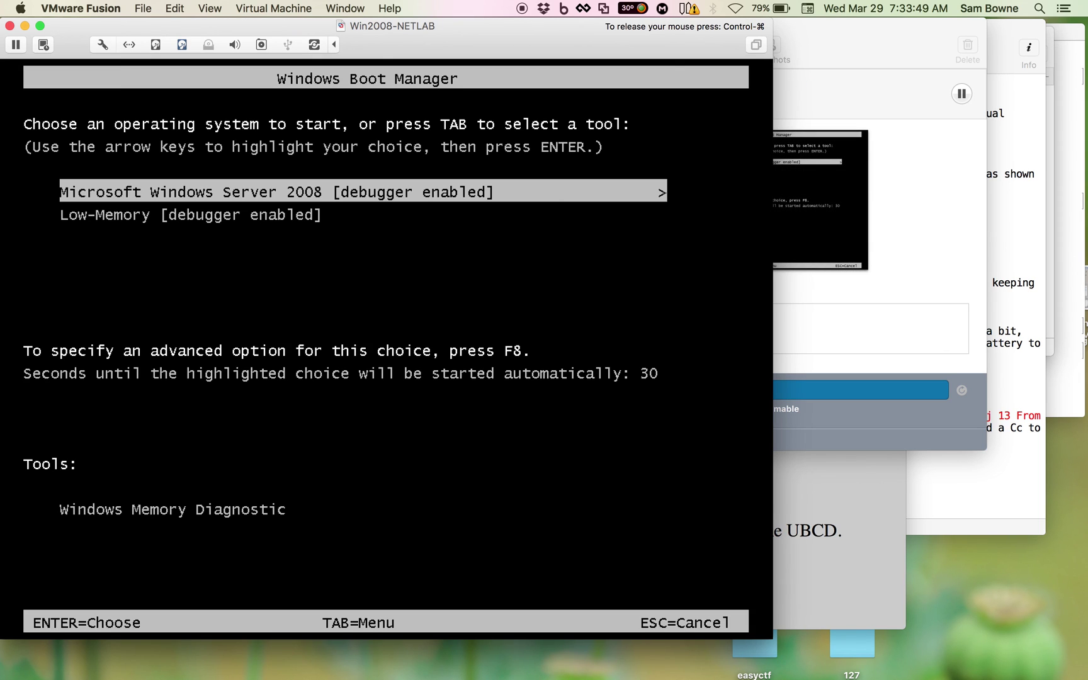
# Start Microsoft Windows Server 2008 [debugger enabled] from the Windows Boot Manager
pyautogui.press('Return')
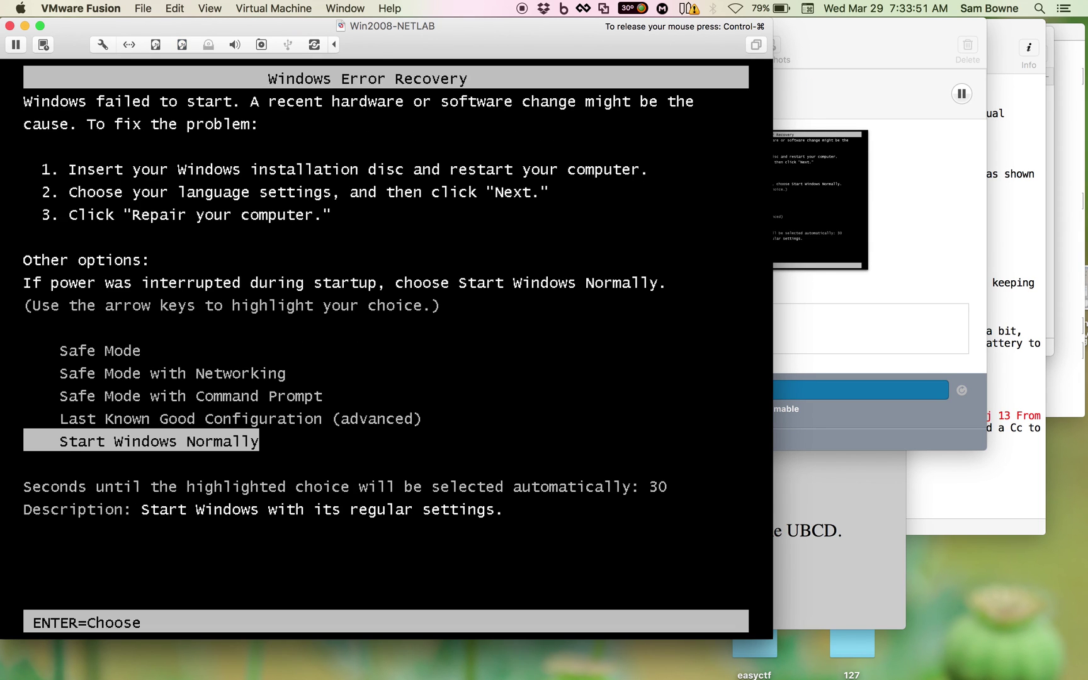